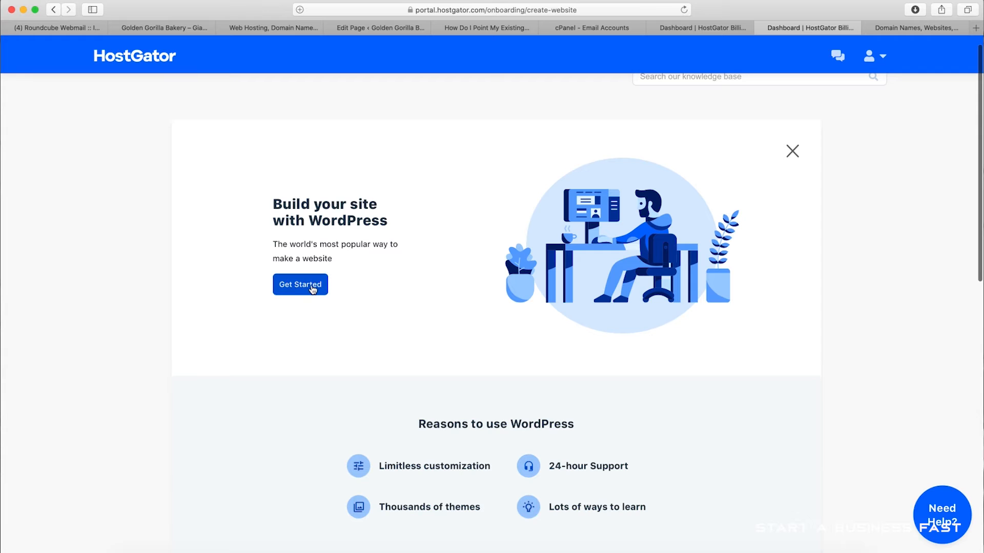
{"action": "left_click", "coordinate": [312, 284]}
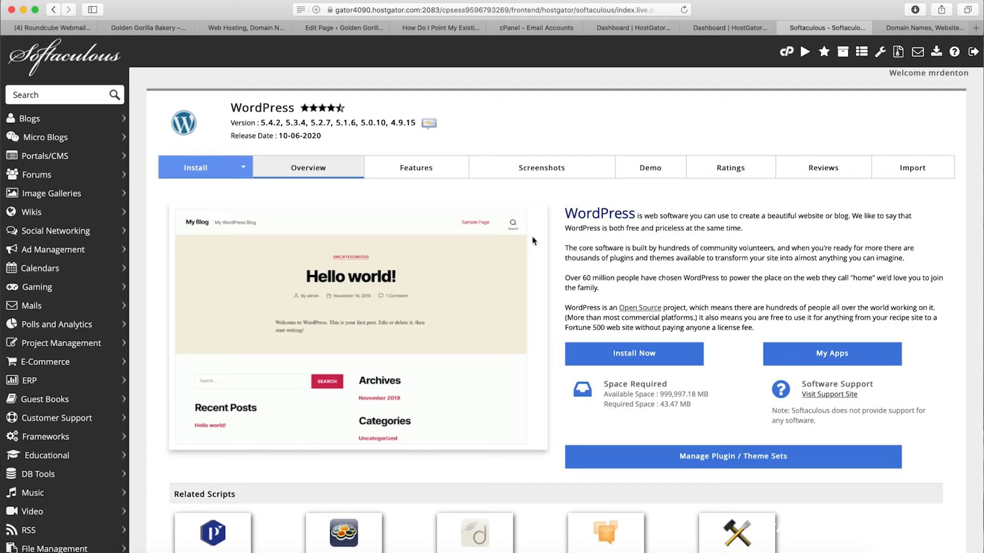
{"action": "scroll", "coordinate": [565, 242], "scroll_direction": "down", "scroll_amount": 2}
{"action": "scroll", "coordinate": [566, 242], "scroll_direction": "down", "scroll_amount": 2}
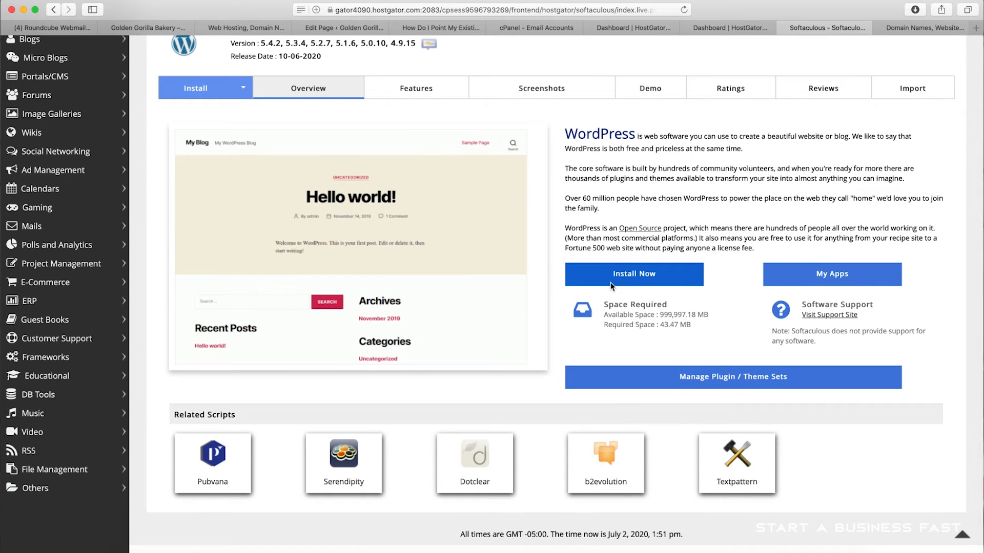
{"action": "left_click", "coordinate": [610, 277]}
{"action": "scroll", "coordinate": [635, 220], "scroll_direction": "down", "scroll_amount": 1}
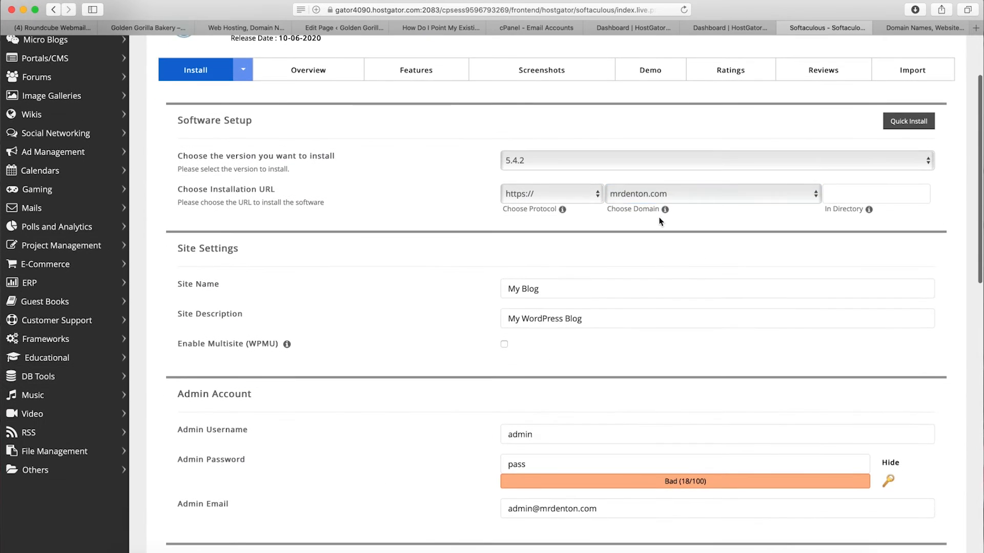
{"action": "left_click", "coordinate": [598, 193]}
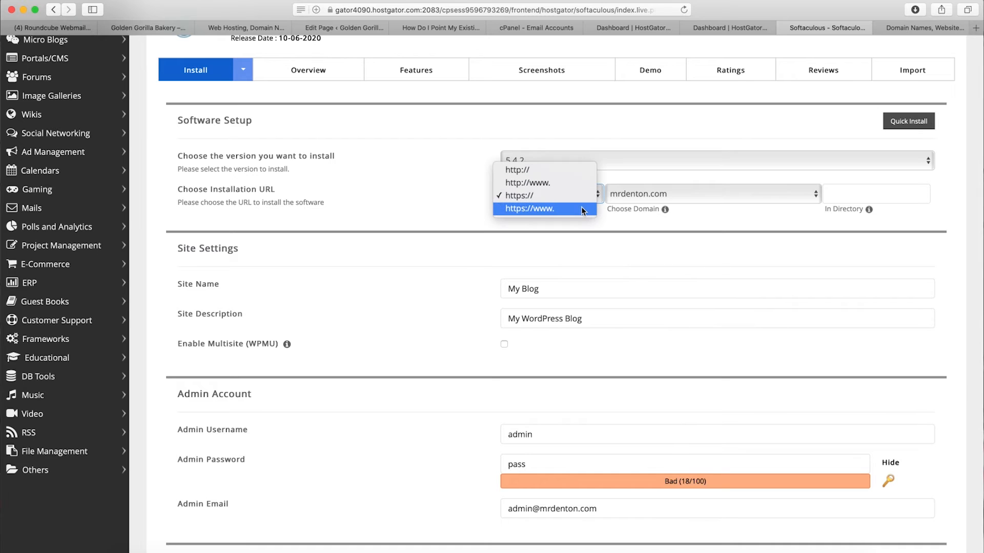
{"action": "left_click", "coordinate": [570, 182]}
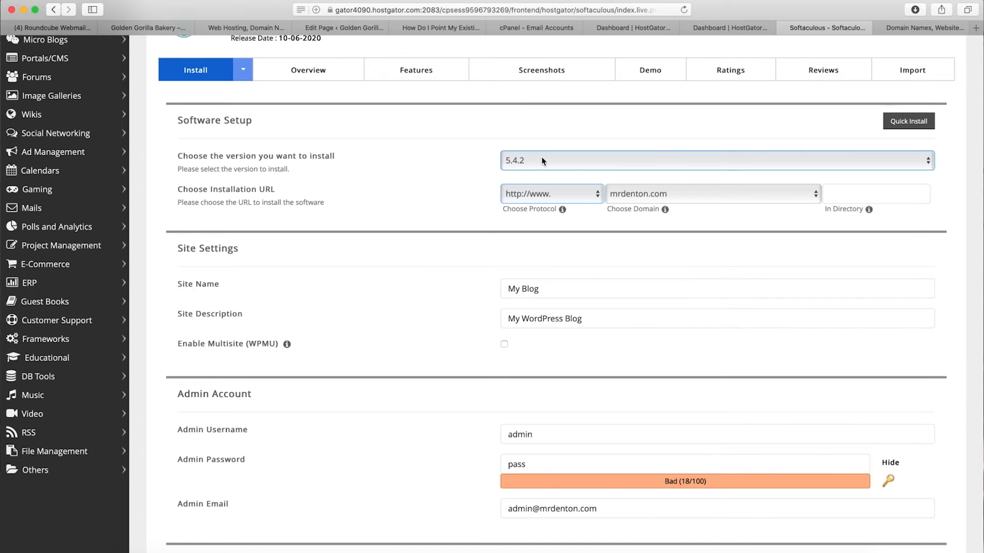
- Set the site name to "Mr. Denton" and the site description to "Man about the Town"
{"action": "scroll", "coordinate": [467, 184], "scroll_direction": "down", "scroll_amount": 3}
{"action": "left_click_drag", "start_coordinate": [549, 212], "coordinate": [437, 202]}
{"action": "type", "text": "Mr"}
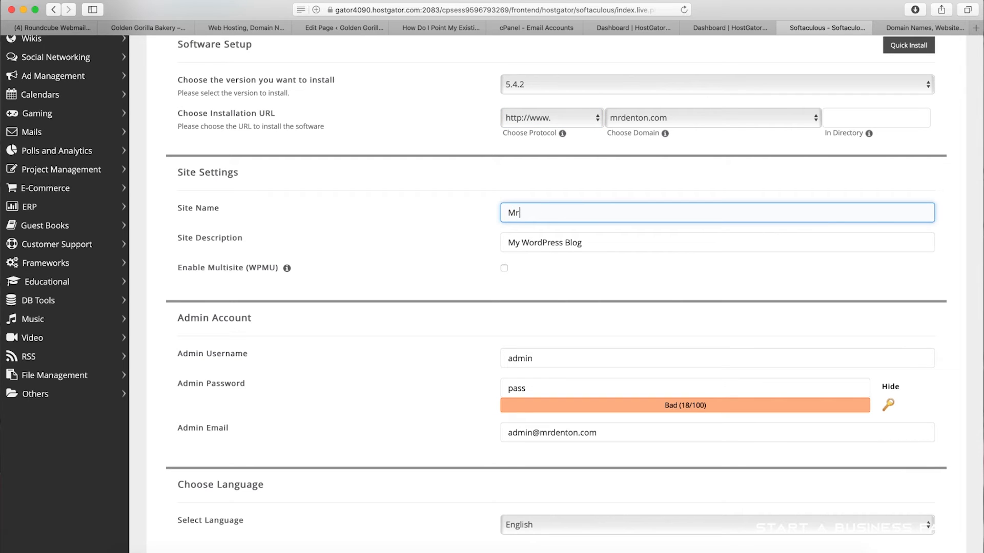
{"action": "type", "text": ". Denton"}
{"action": "key", "text": "Tab"}
{"action": "type", "text": "Man ab"}
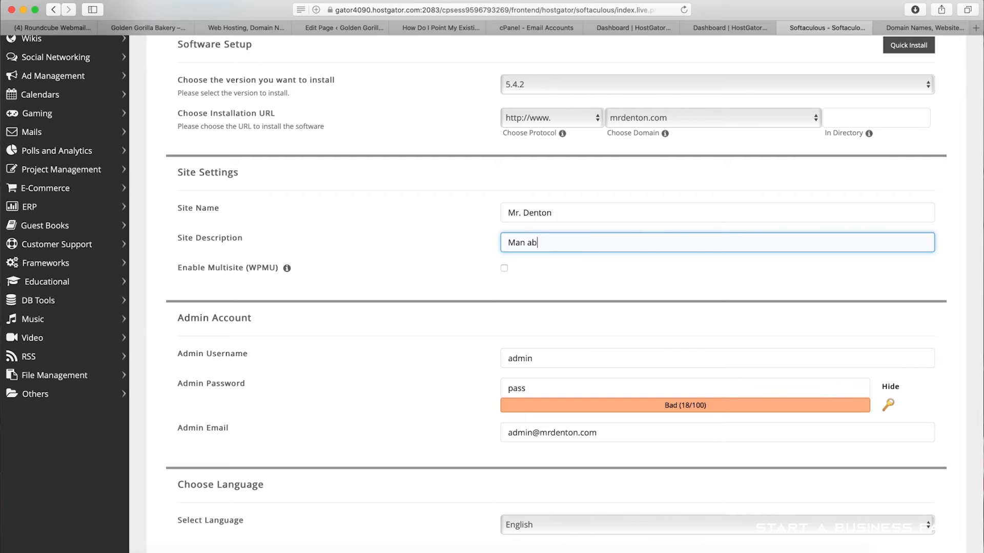
{"action": "type", "text": "out the Town"}
{"action": "left_click", "coordinate": [394, 256]}
- Replace the admin username with "dumbeledor" and run the WordPress installation without selecting a theme
{"action": "scroll", "coordinate": [403, 258], "scroll_direction": "down", "scroll_amount": 3}
{"action": "left_click", "coordinate": [553, 235]}
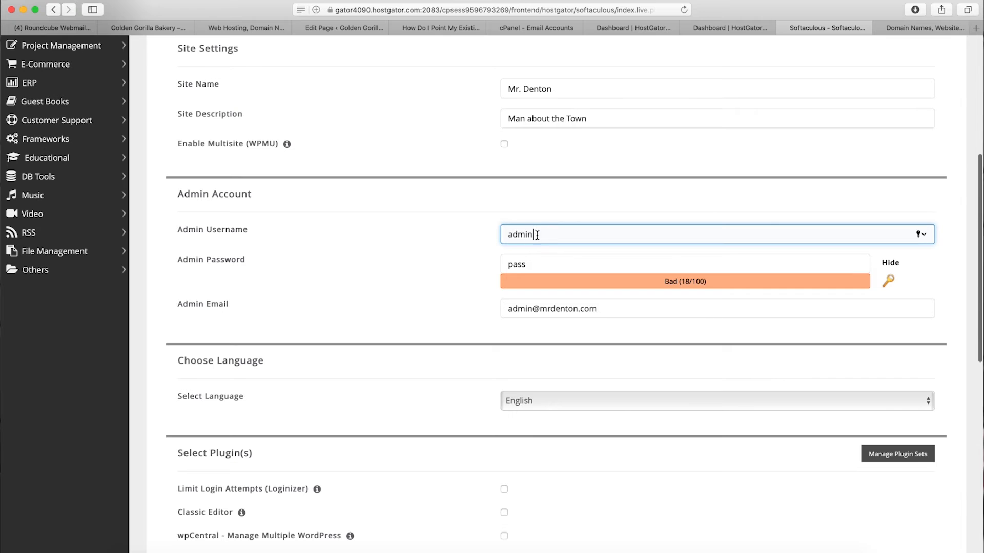
{"action": "left_click_drag", "start_coordinate": [536, 235], "coordinate": [471, 235]}
{"action": "type", "text": "denton"}
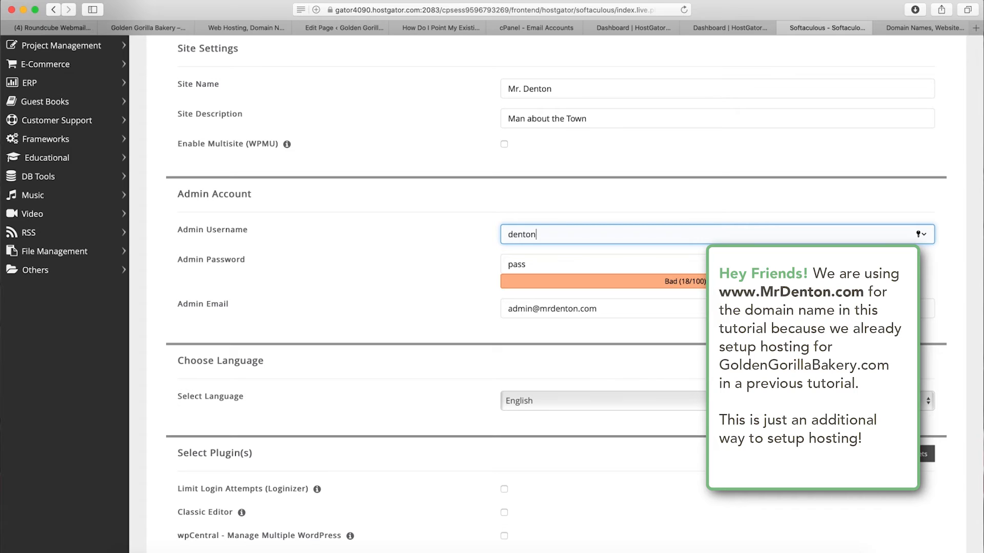
{"action": "key", "text": "BackSpace"}
{"action": "key", "text": "BackSpace"}
{"action": "key", "text": "BackSpace"}
{"action": "key", "text": "BackSpace"}
{"action": "key", "text": "BackSpace"}
{"action": "key", "text": "BackSpace"}
{"action": "type", "text": "dumbeld"}
{"action": "key", "text": "BackSpace"}
{"action": "type", "text": "edor"}
{"action": "key", "text": "Tab"}
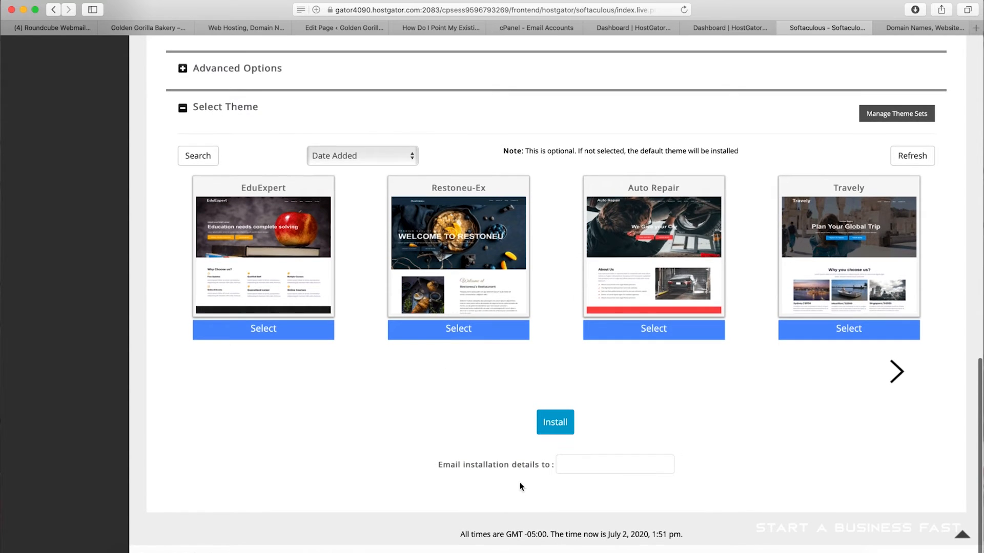
{"action": "left_click", "coordinate": [549, 423]}
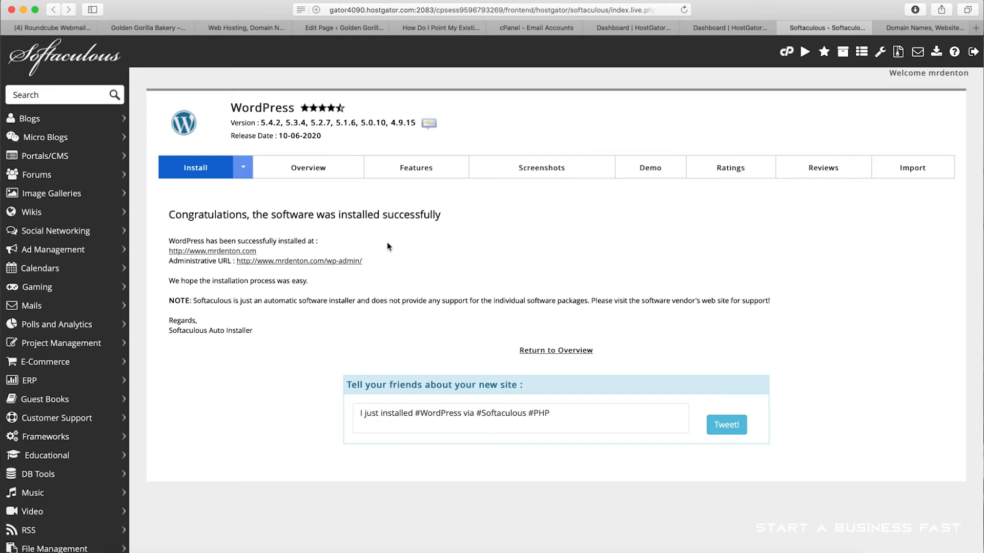
- Return to the HostGator dashboard and launch cPanel for the mrdenton.com hosting package
{"action": "left_click", "coordinate": [722, 28]}
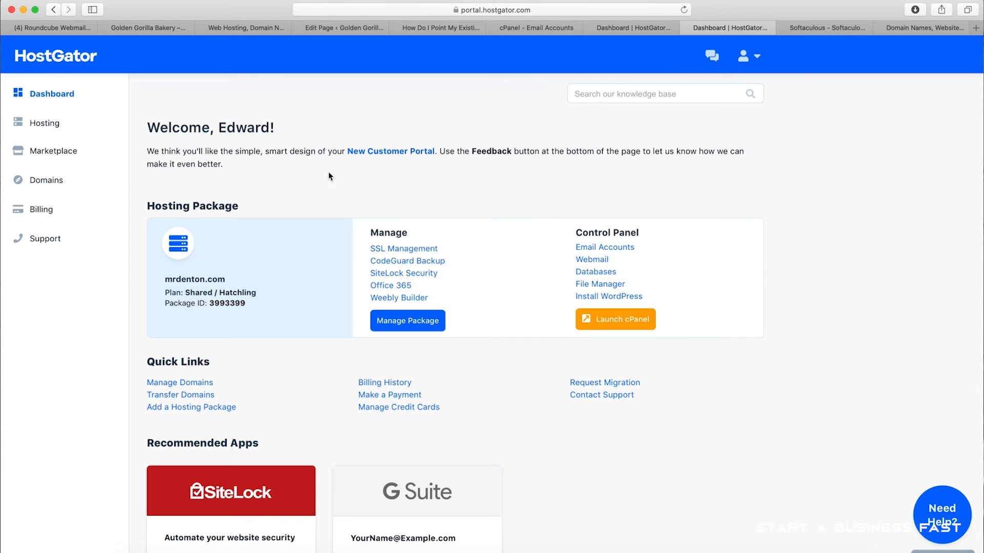
{"action": "left_click", "coordinate": [51, 183], "text": "super"}
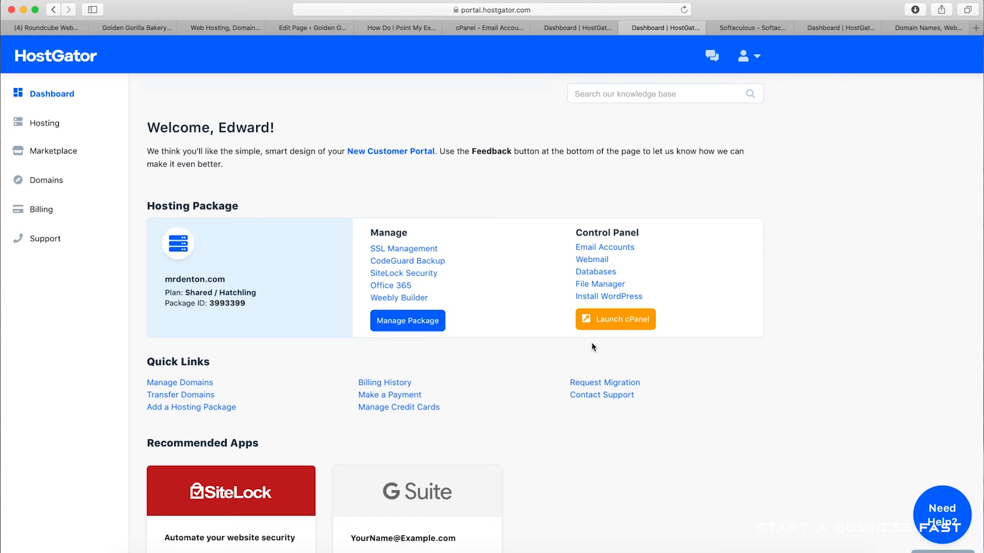
{"action": "left_click", "coordinate": [634, 325]}
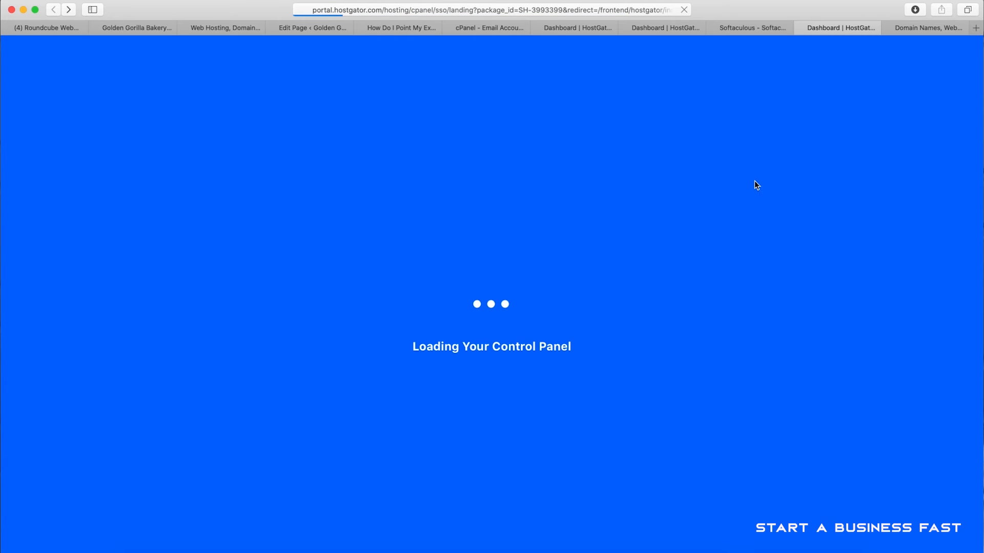
- Copy the primary nameserver address from cPanel's general information
{"action": "scroll", "coordinate": [848, 299], "scroll_direction": "down", "scroll_amount": 5}
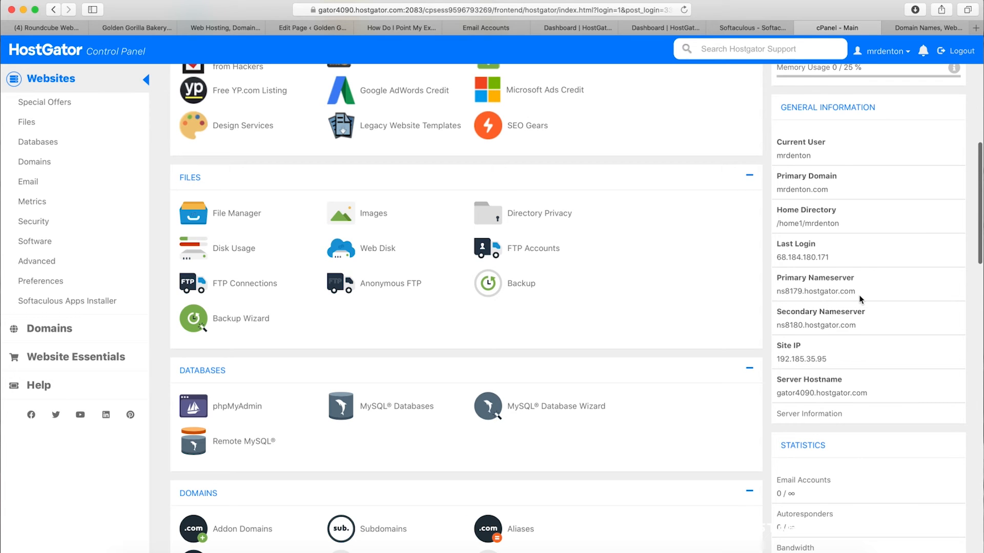
{"action": "left_click_drag", "start_coordinate": [856, 292], "coordinate": [776, 292]}
{"action": "key", "text": "super+c"}
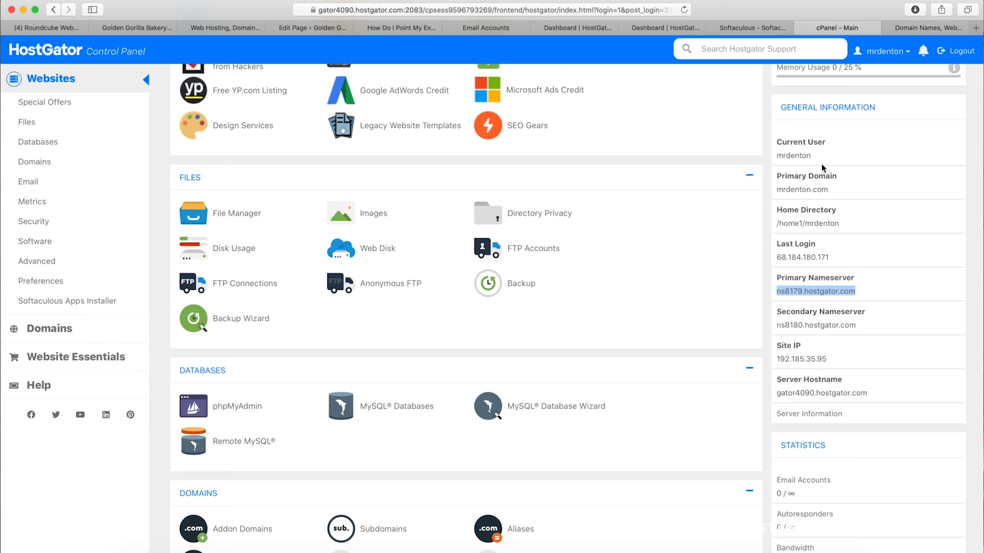
- Switch to GoDaddy and open the DNS management of mrdenton.com from the account's product list
{"action": "left_click", "coordinate": [918, 28]}
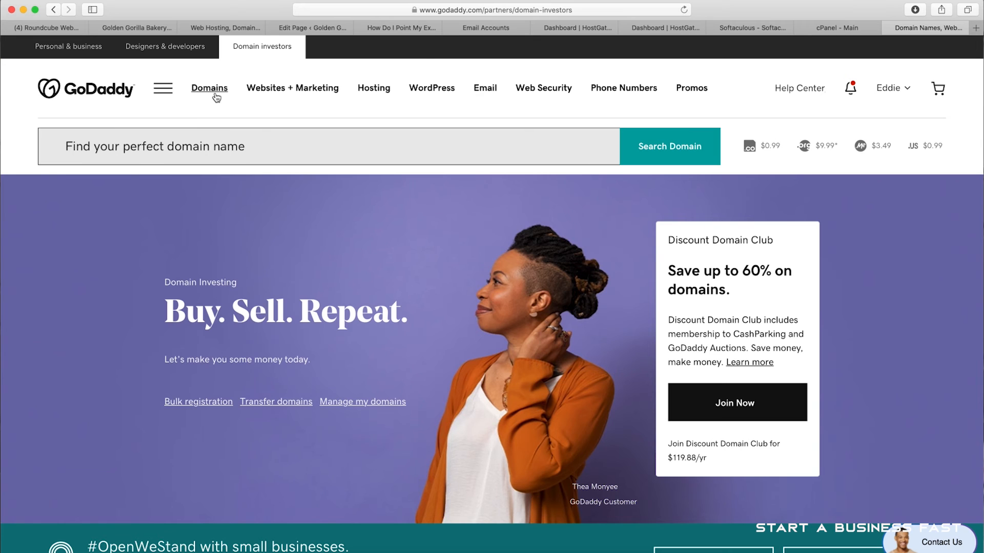
{"action": "left_click", "coordinate": [900, 92]}
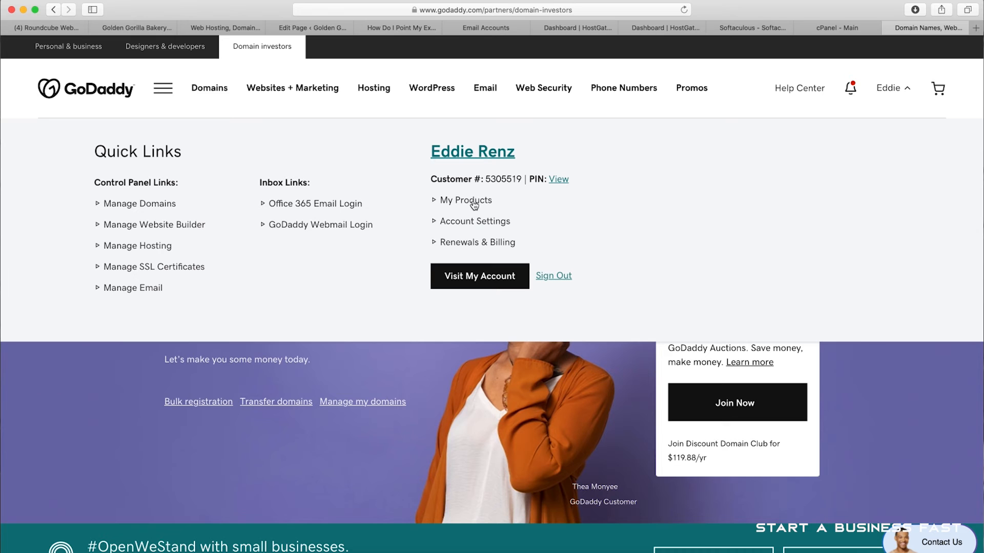
{"action": "left_click", "coordinate": [473, 203]}
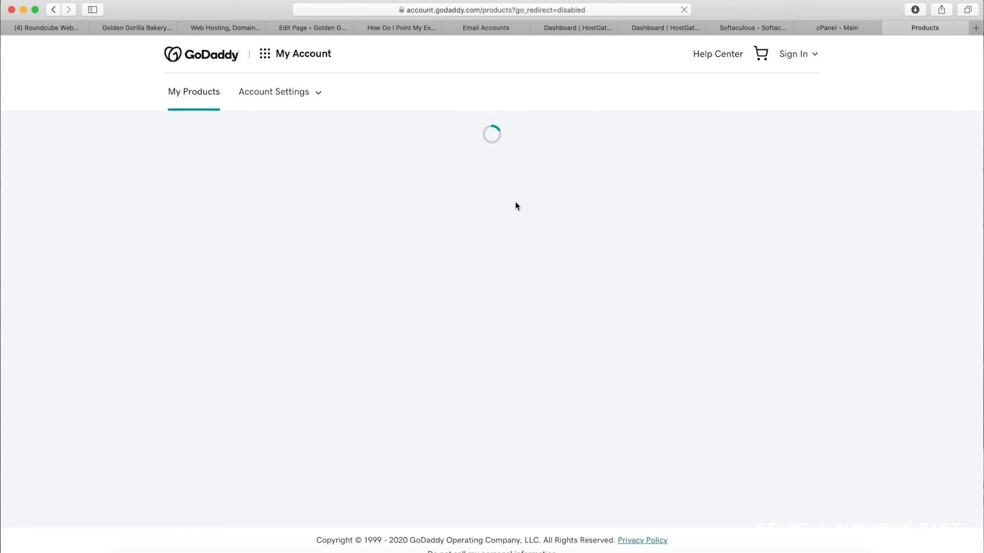
{"action": "scroll", "coordinate": [534, 200], "scroll_direction": "down", "scroll_amount": 15}
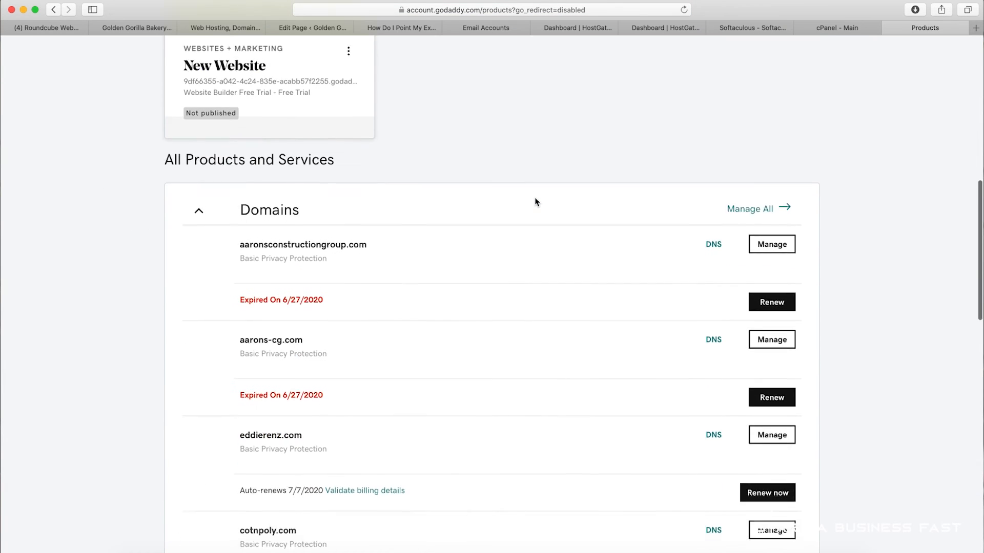
{"action": "scroll", "coordinate": [536, 201], "scroll_direction": "down", "scroll_amount": 5}
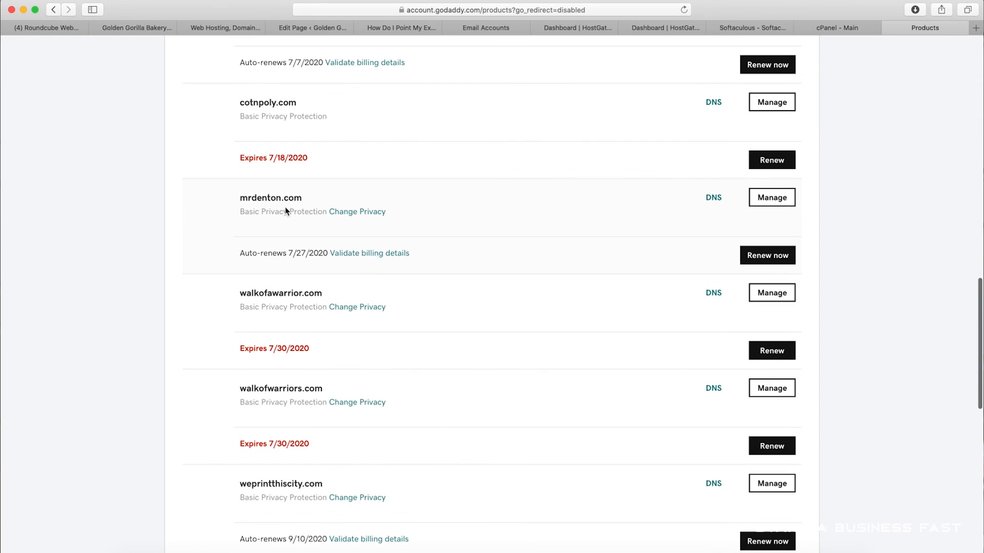
{"action": "left_click", "coordinate": [713, 200]}
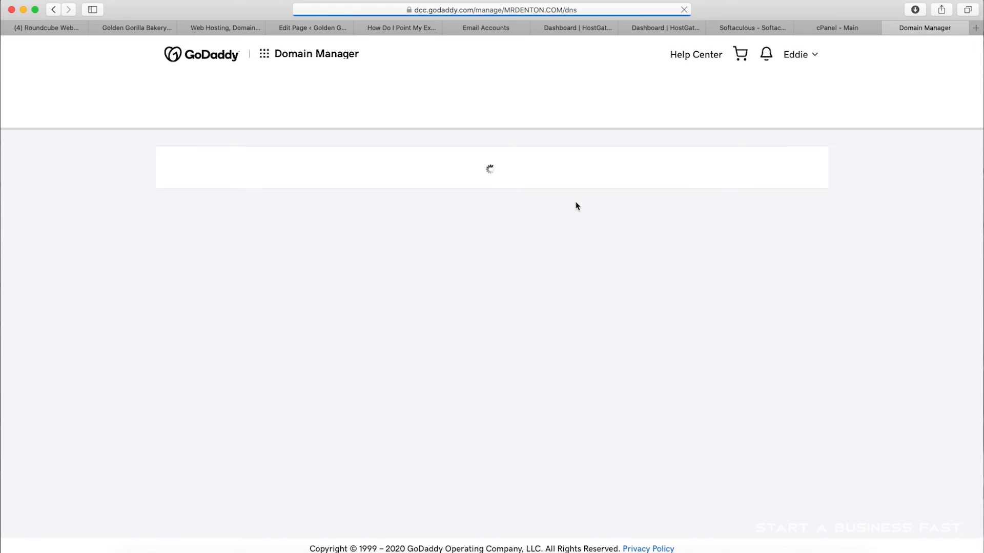
- Open the domain's custom nameservers for editing and replace the first one with the copied ns8179.hostgator.com
{"action": "scroll", "coordinate": [578, 205], "scroll_direction": "down", "scroll_amount": 3}
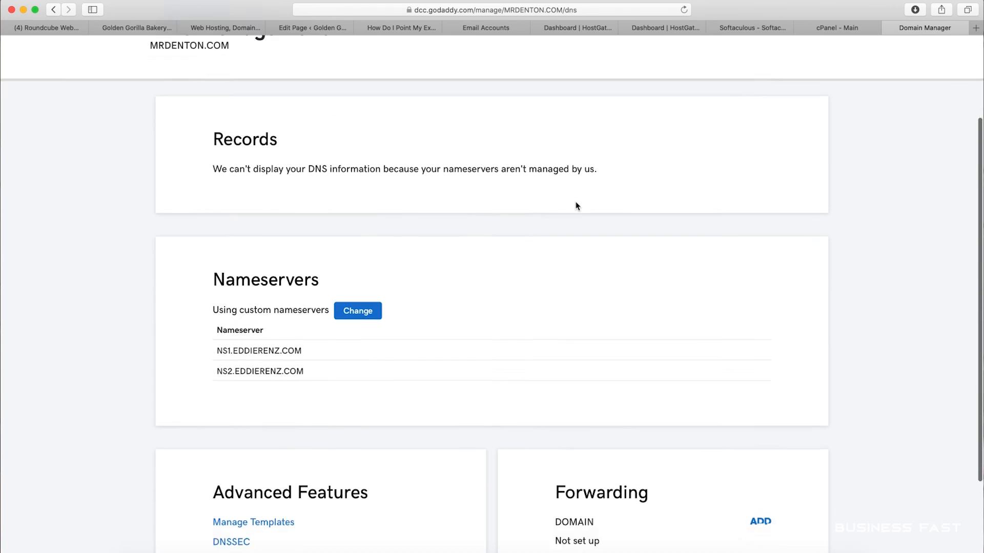
{"action": "left_click", "coordinate": [358, 269]}
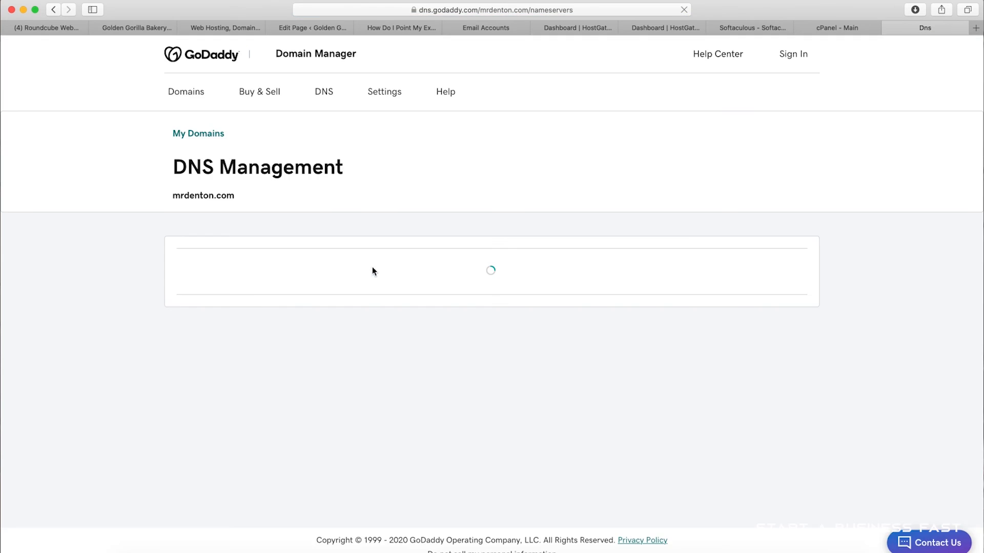
{"action": "left_click", "coordinate": [294, 342]}
{"action": "left_click_drag", "start_coordinate": [294, 336], "coordinate": [144, 322]}
{"action": "key", "text": "BackSpace"}
{"action": "key", "text": "super+v"}
- Replace the second nameserver with ns8180.hostgator.com and save the nameserver settings
{"action": "left_click_drag", "start_coordinate": [291, 369], "coordinate": [166, 324]}
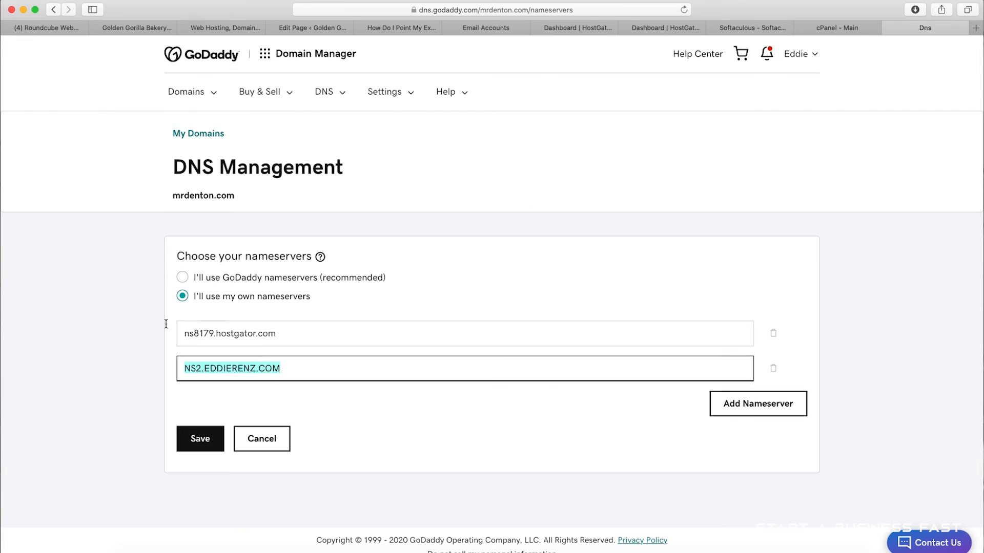
{"action": "key", "text": "BackSpace"}
{"action": "key", "text": "super+v"}
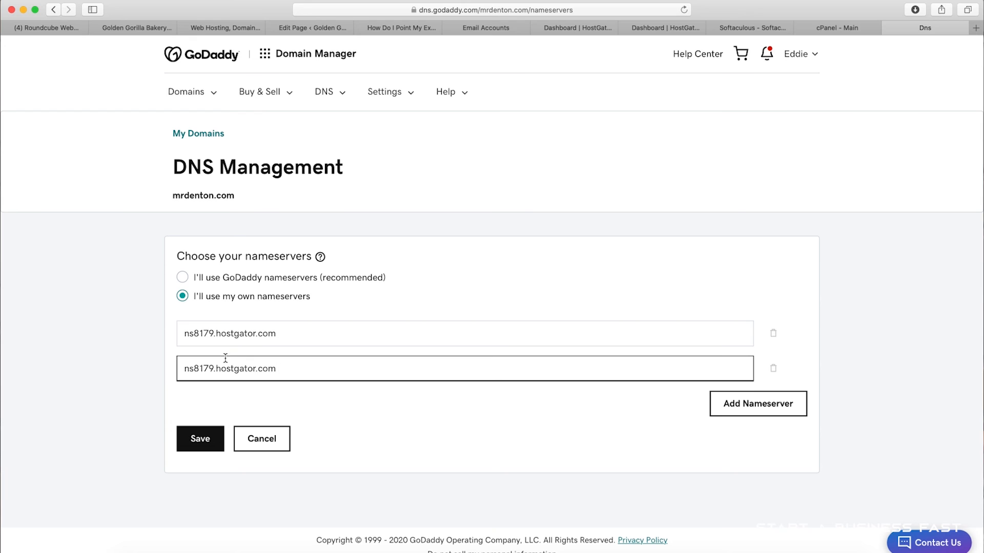
{"action": "left_click", "coordinate": [214, 369]}
{"action": "key", "text": "BackSpace"}
{"action": "key", "text": "BackSpace"}
{"action": "type", "text": "80"}
{"action": "left_click", "coordinate": [332, 337]}
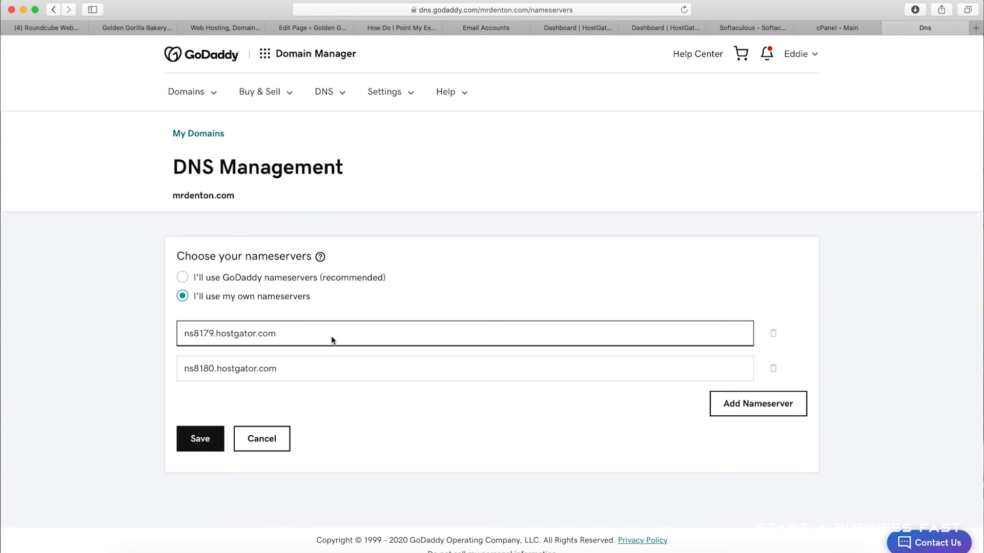
{"action": "left_click", "coordinate": [207, 443]}
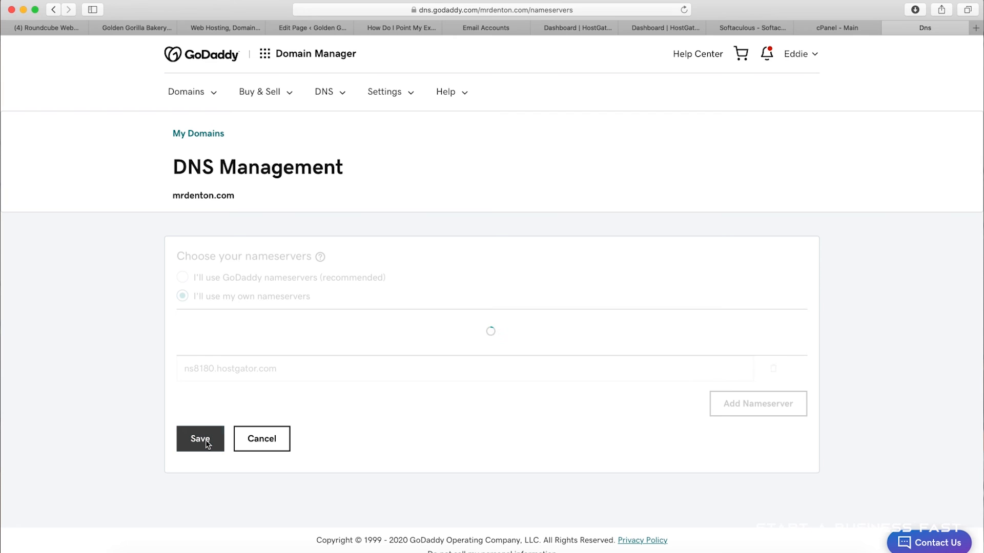